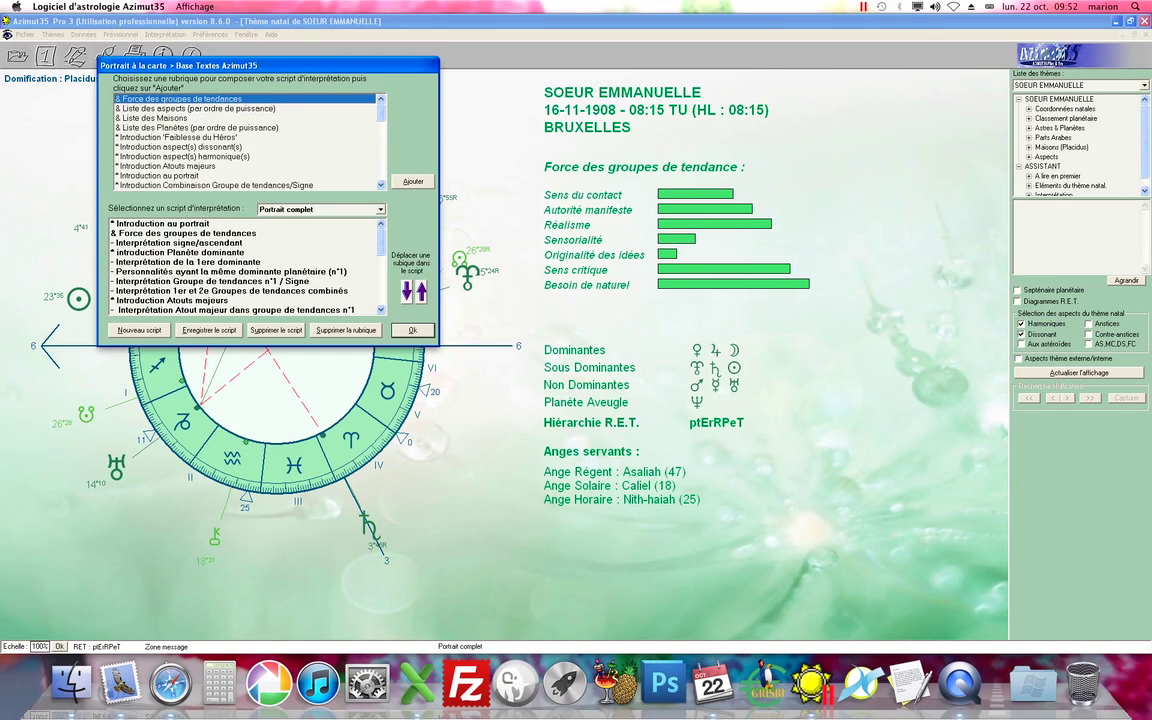
# Close the Portrait à la carte script composer and reopen it for the current natal chart
pyautogui.moveTo(272, 74); pyautogui.dragTo(329, 87)
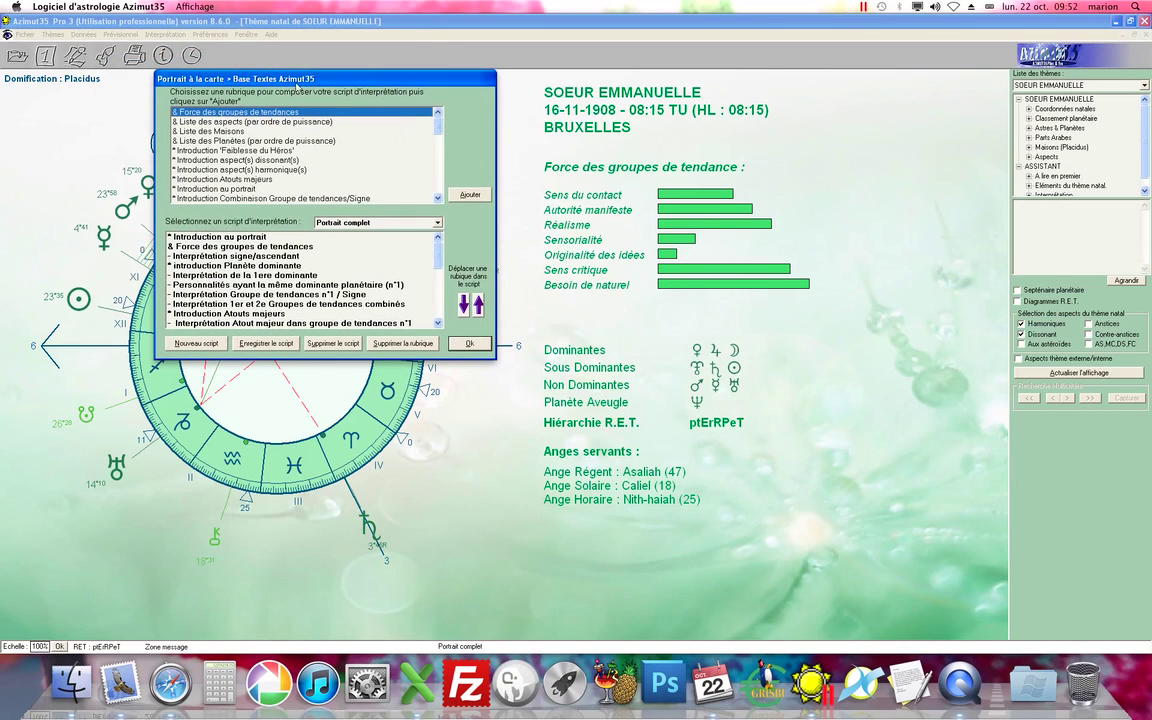
pyautogui.click(470, 343)
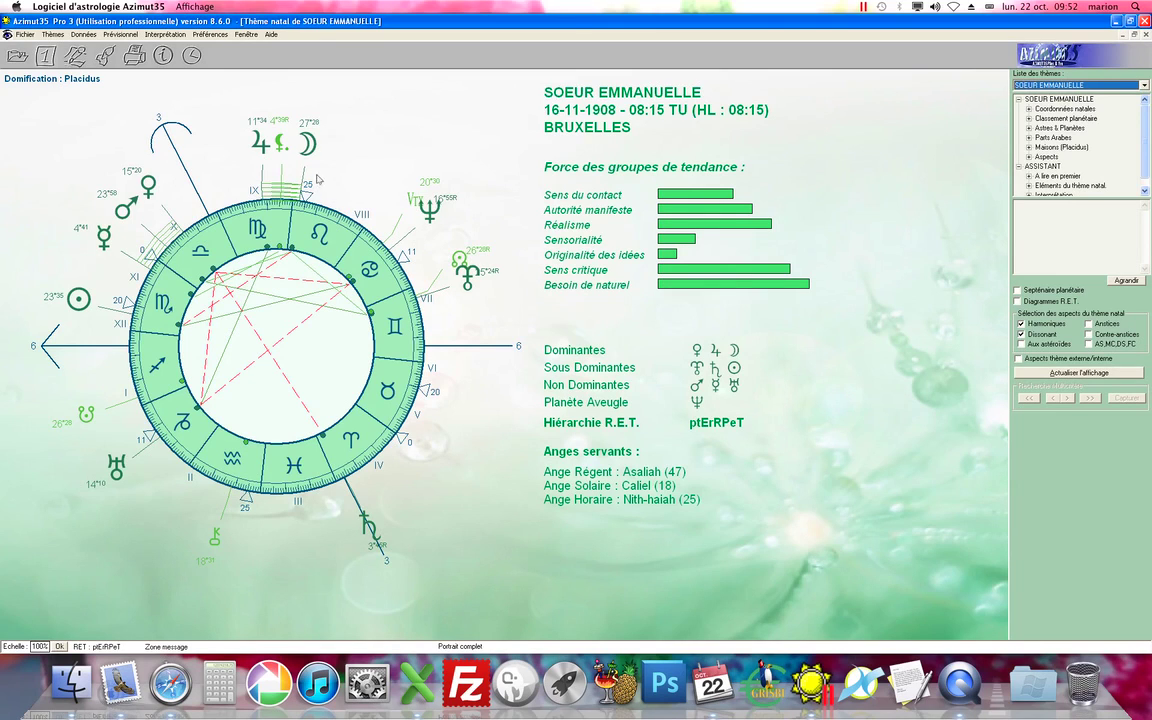
pyautogui.click(166, 34)
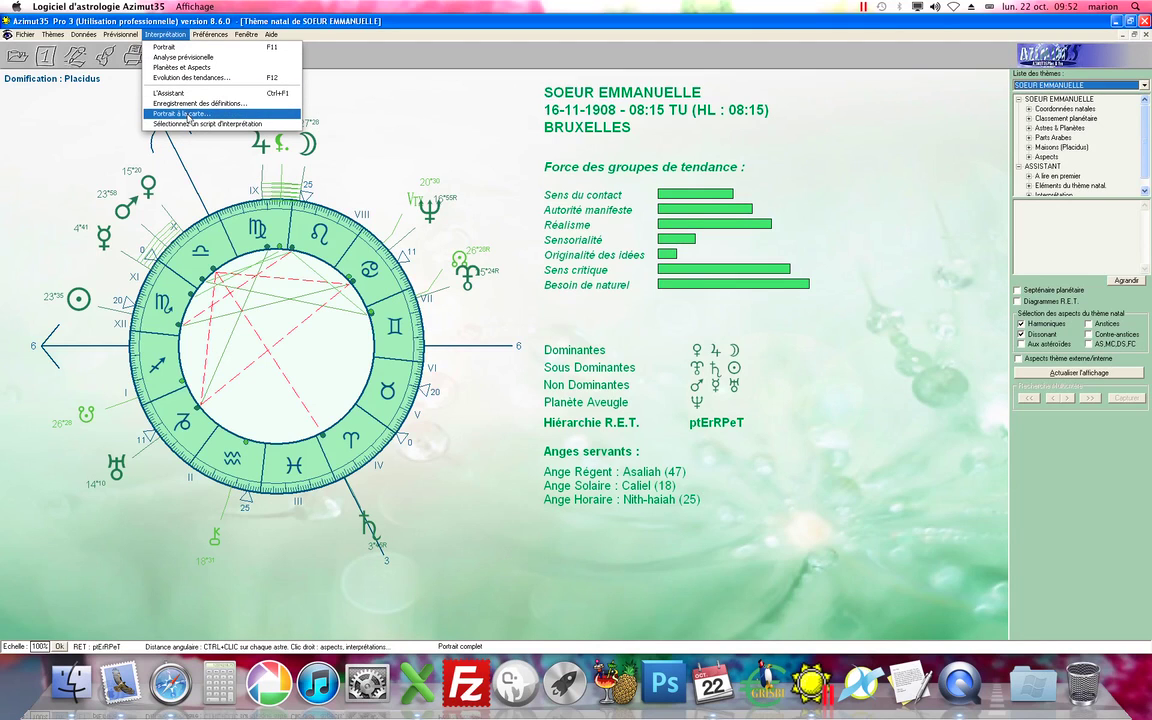
pyautogui.click(188, 114)
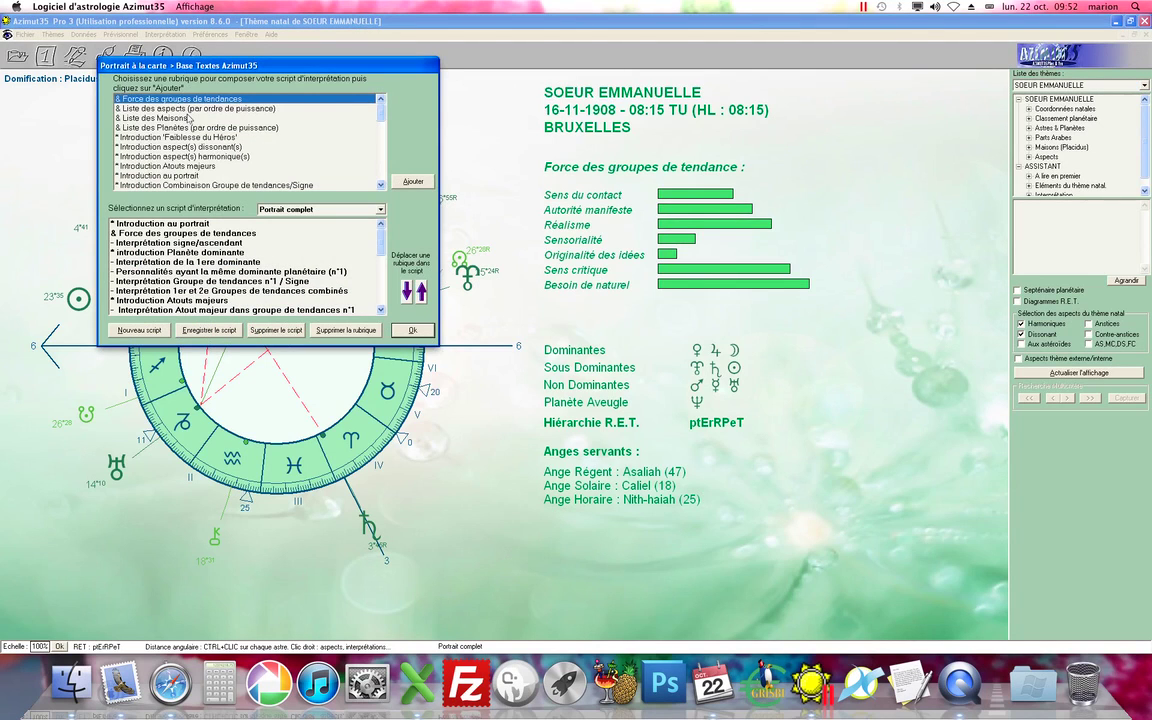
pyautogui.moveTo(232, 65); pyautogui.dragTo(268, 125)
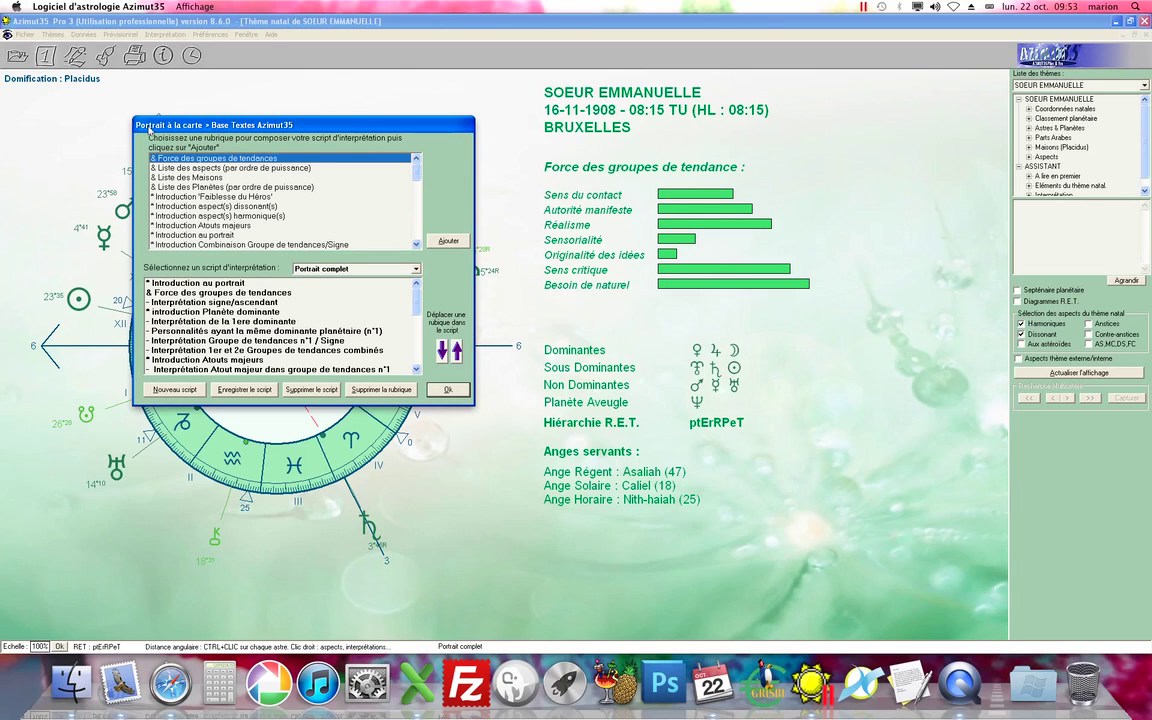
# Start a new interpretation script named "Les domaines de votre vie"
pyautogui.click(175, 389)
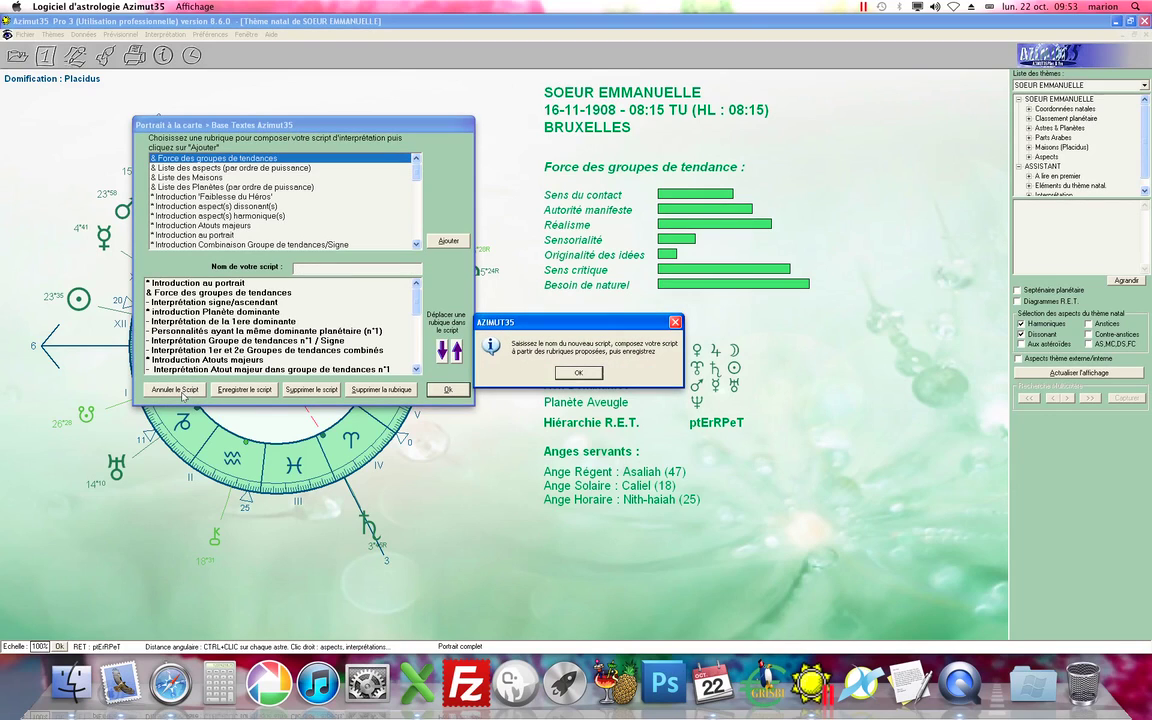
pyautogui.click(580, 373)
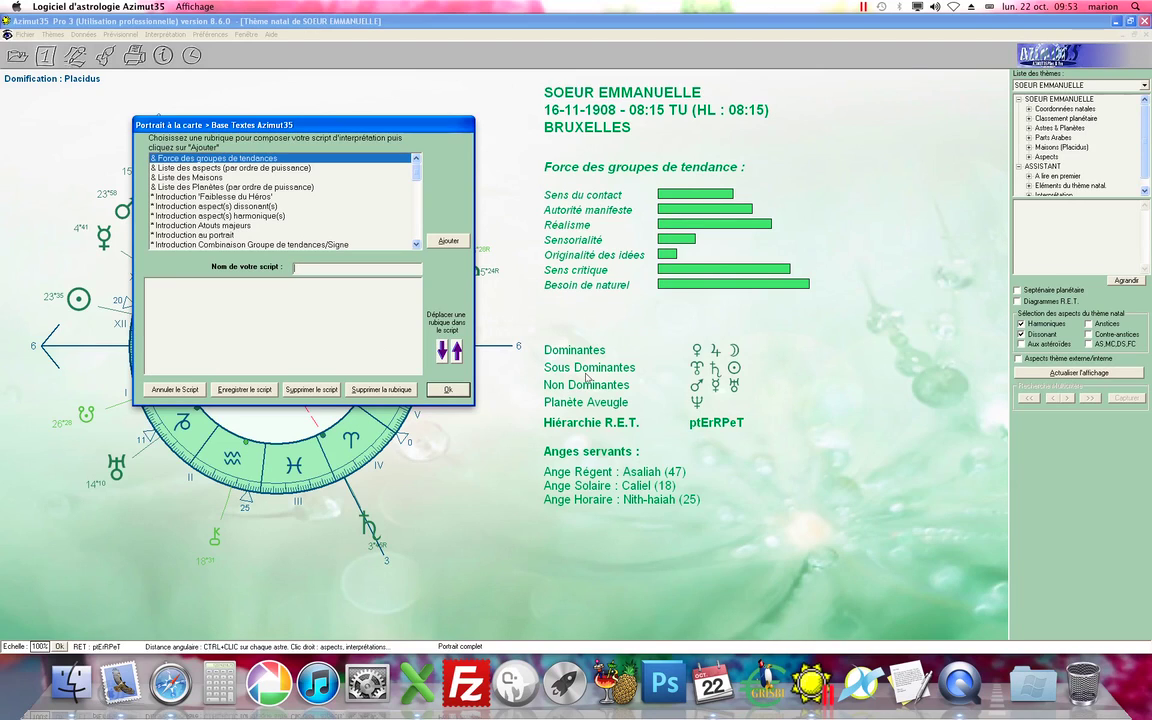
pyautogui.write('Les domaines de votre vie')
# Add the section "Introduction planète en maison" to the new script
pyautogui.moveTo(418, 178); pyautogui.dragTo(418, 187)
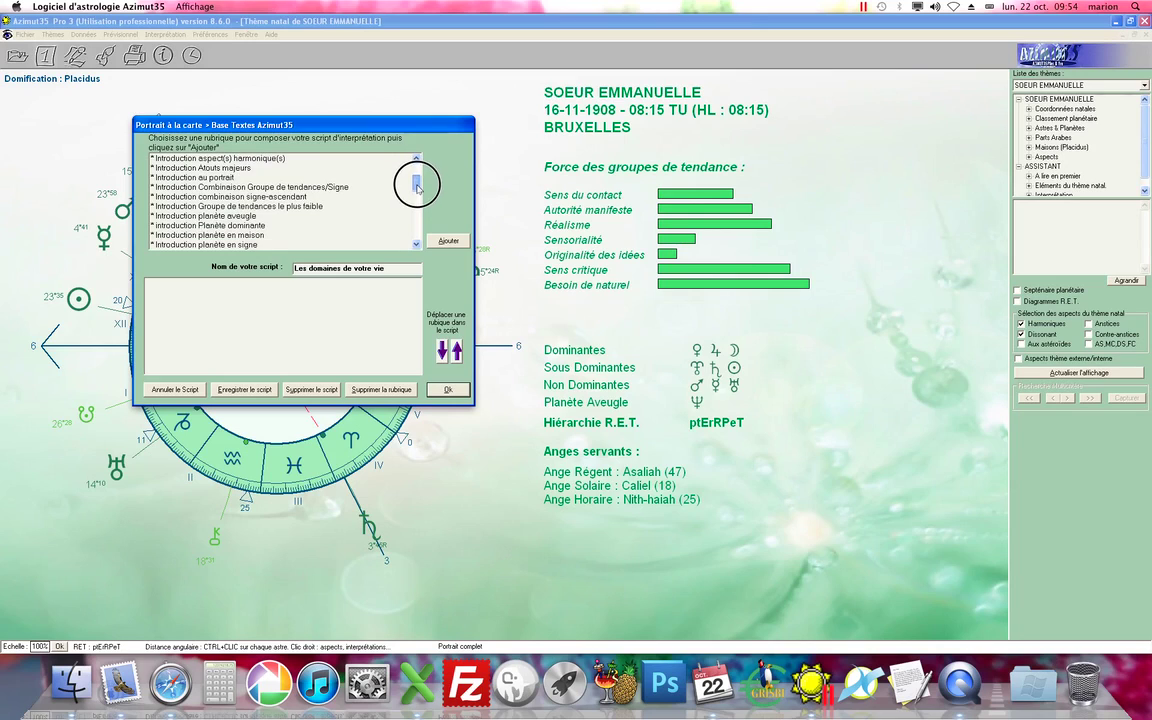
pyautogui.click(228, 234)
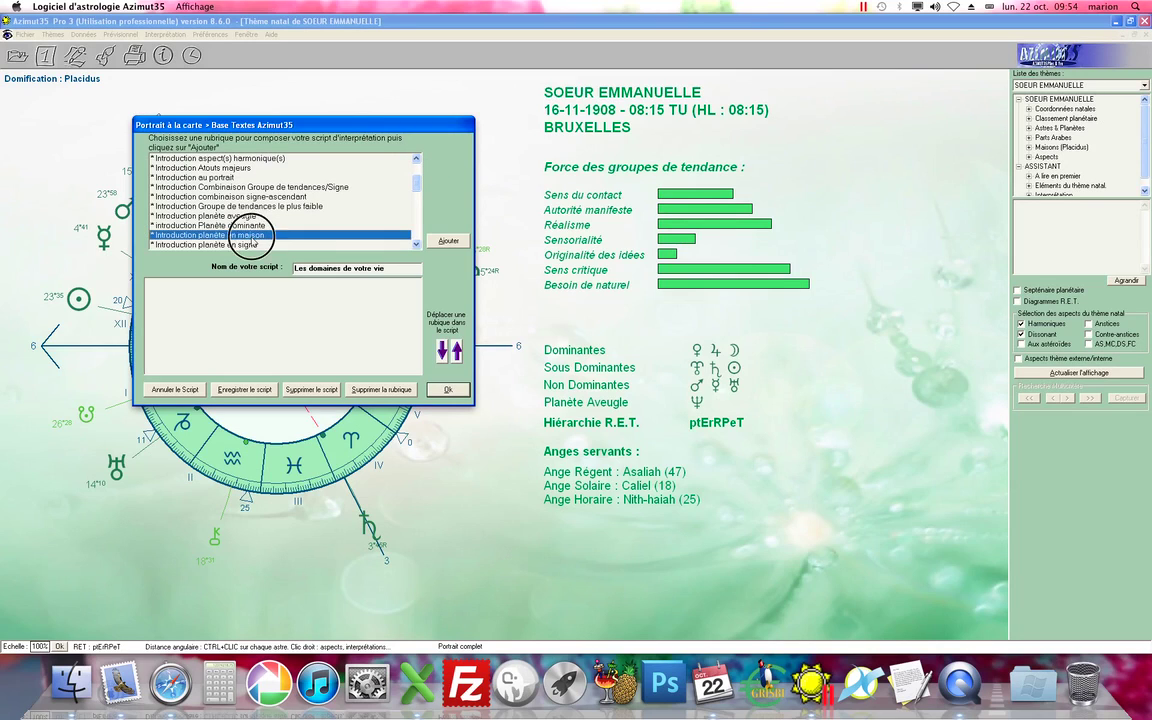
pyautogui.click(431, 241)
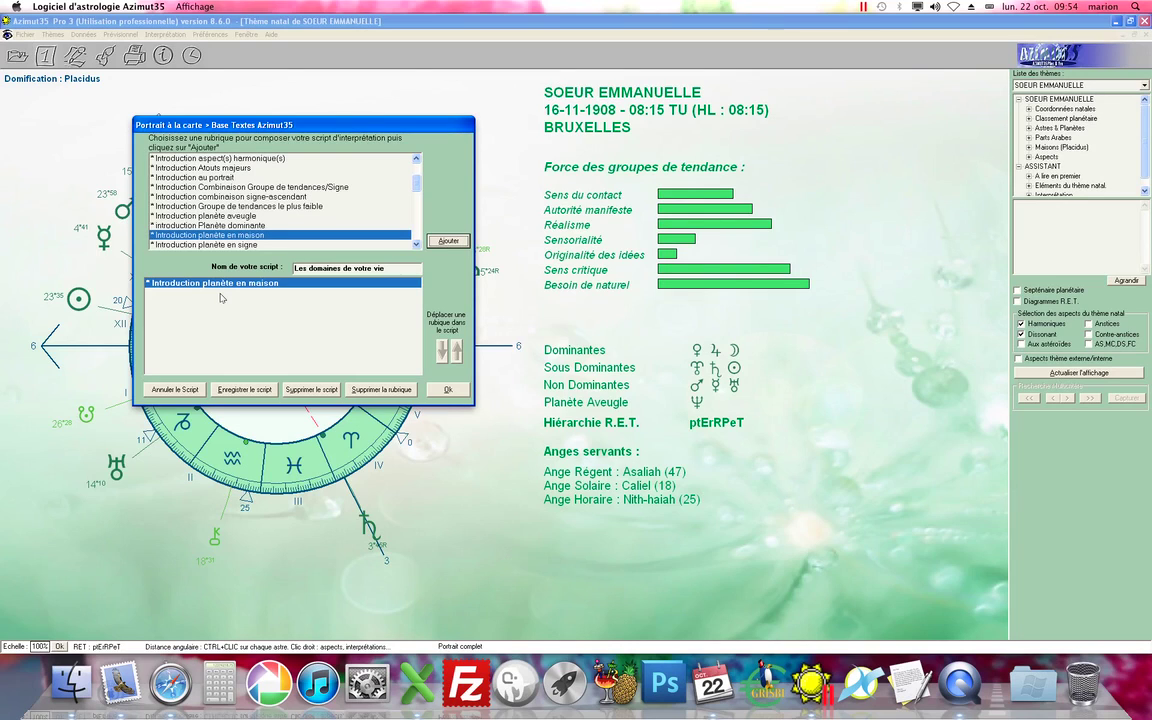
# Add the section "Interprétation de toutes les planètes en maison" to the script after the introduction
pyautogui.click(416, 245)
pyautogui.click(416, 245)
pyautogui.click(416, 245)
pyautogui.click(416, 245)
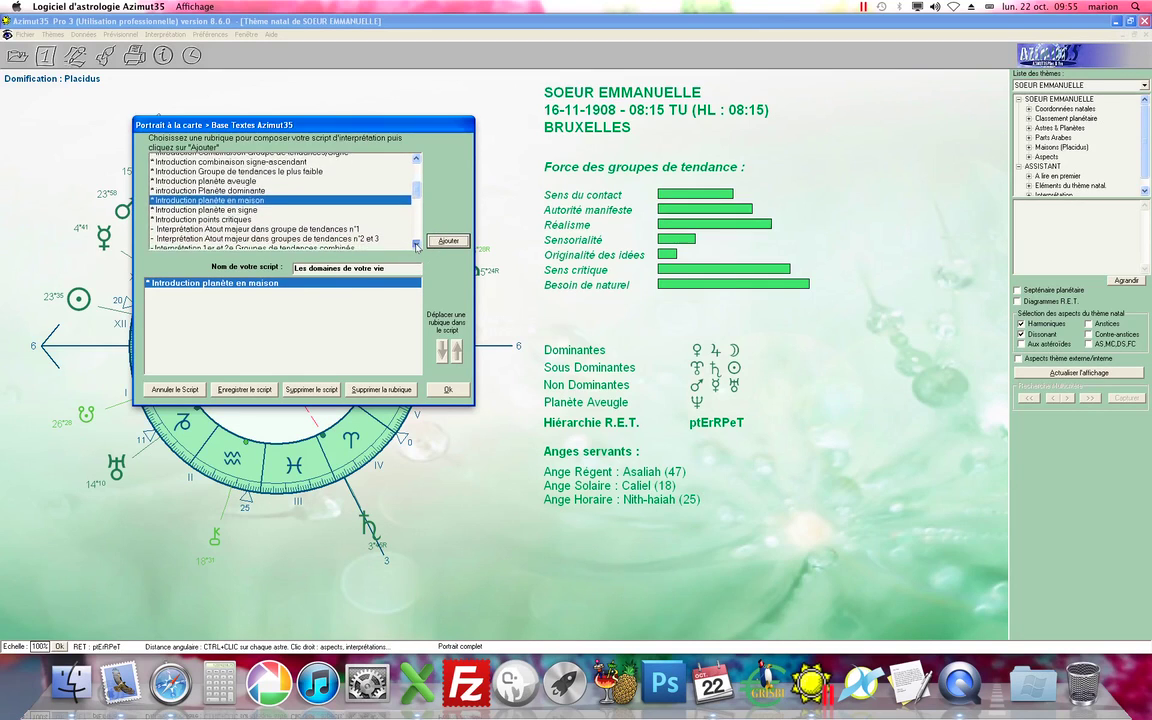
pyautogui.click(416, 245)
pyautogui.click(416, 245)
pyautogui.click(416, 245)
pyautogui.click(416, 245)
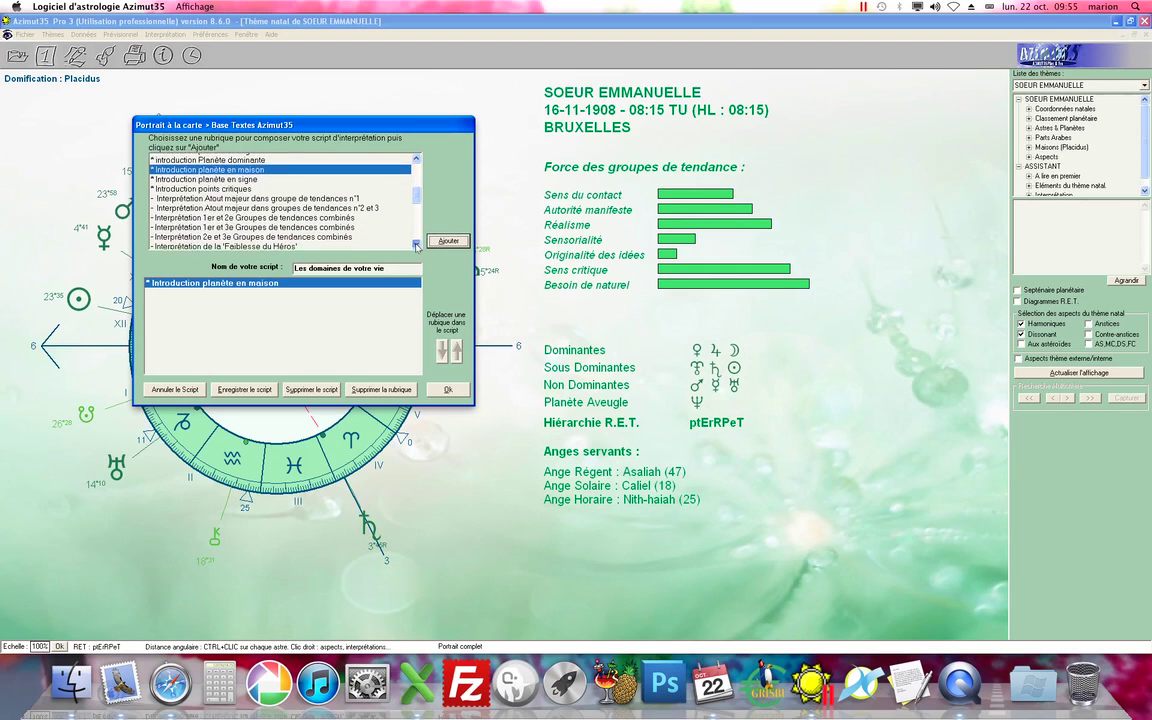
pyautogui.click(416, 245)
pyautogui.click(416, 245)
pyautogui.click(416, 245)
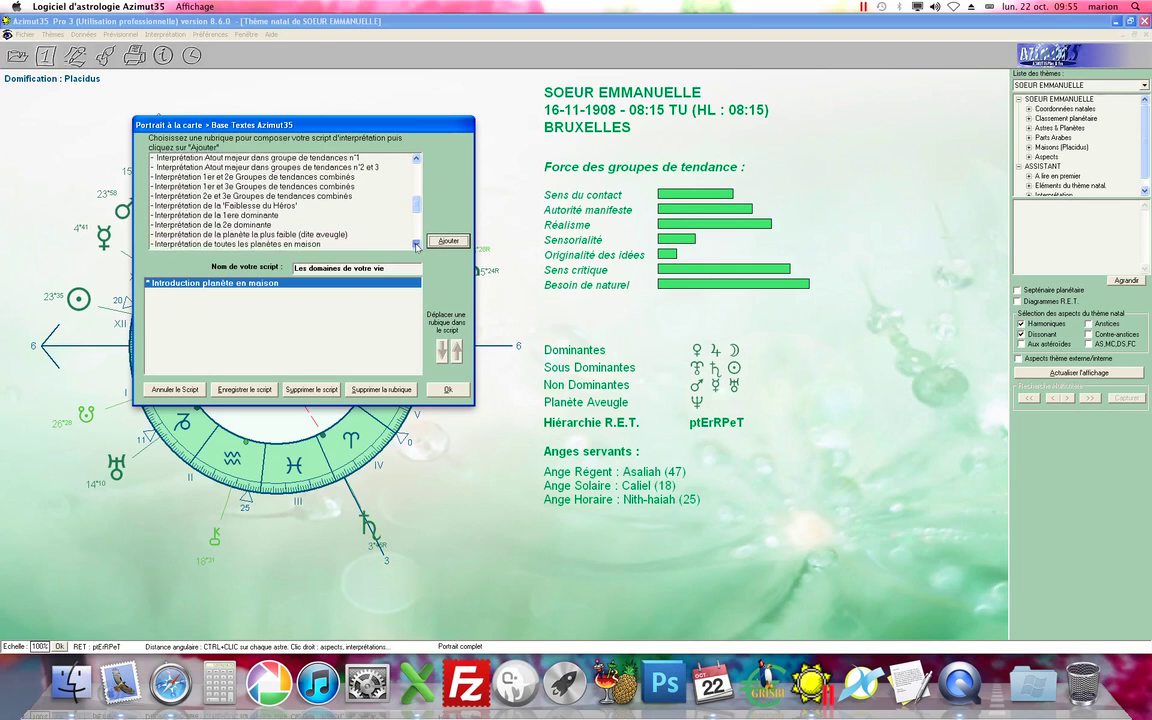
pyautogui.click(416, 245)
pyautogui.click(416, 245)
pyautogui.click(416, 245)
pyautogui.click(416, 245)
pyautogui.click(416, 245)
pyautogui.click(416, 245)
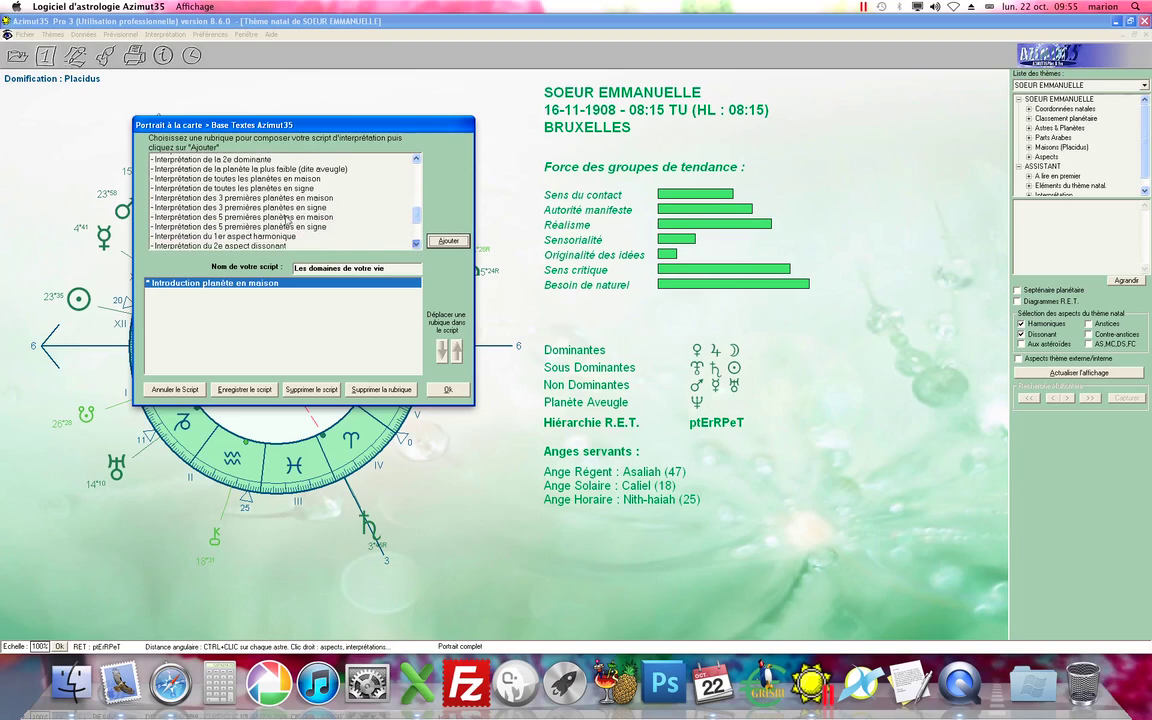
pyautogui.click(416, 245)
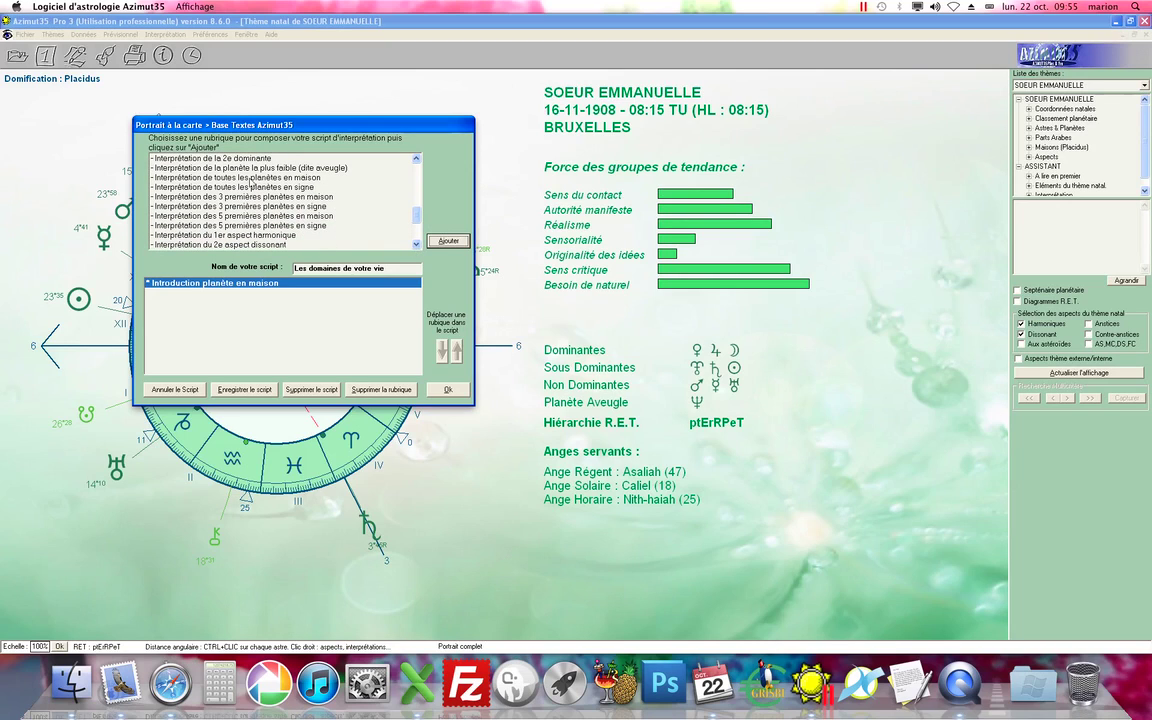
pyautogui.click(251, 178)
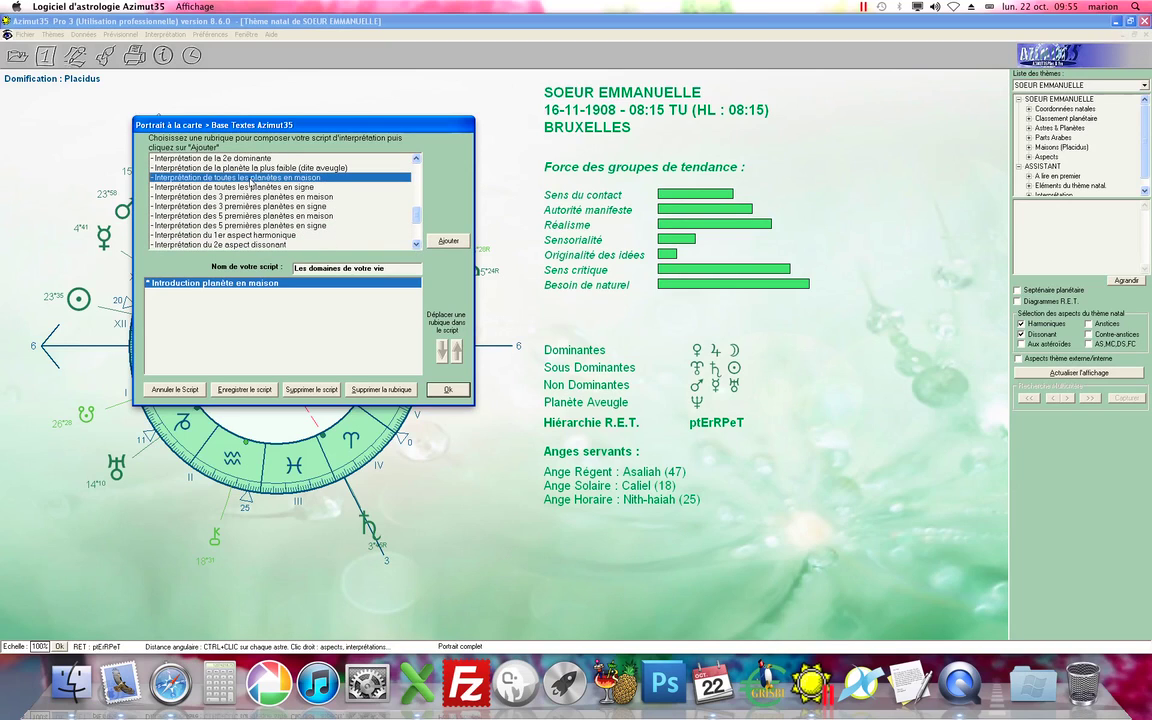
pyautogui.click(447, 242)
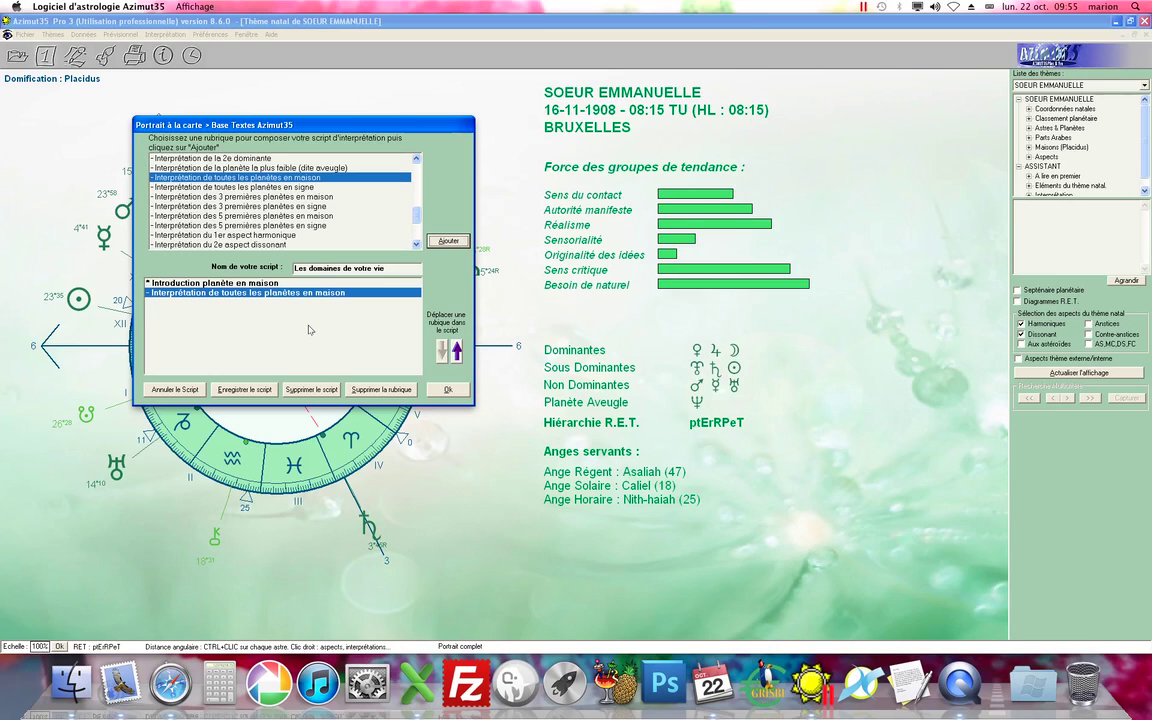
# Save the interpretation script "Les domaines de votre vie" and close the script composer
pyautogui.click(261, 390)
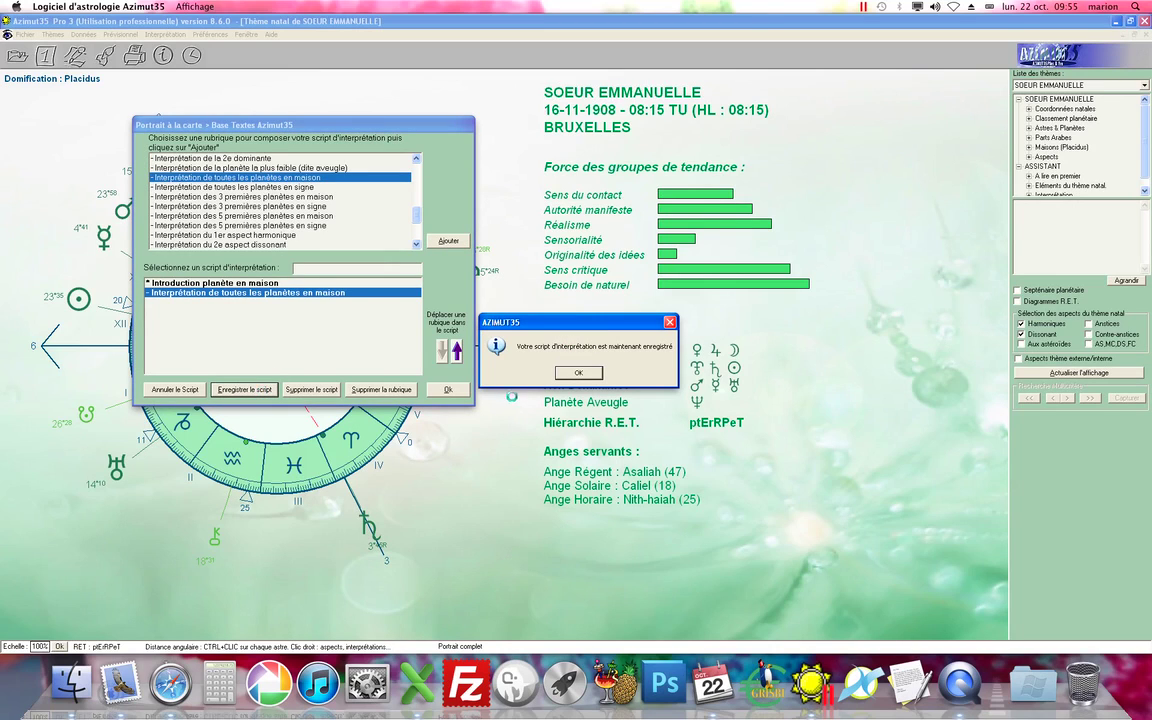
pyautogui.click(581, 375)
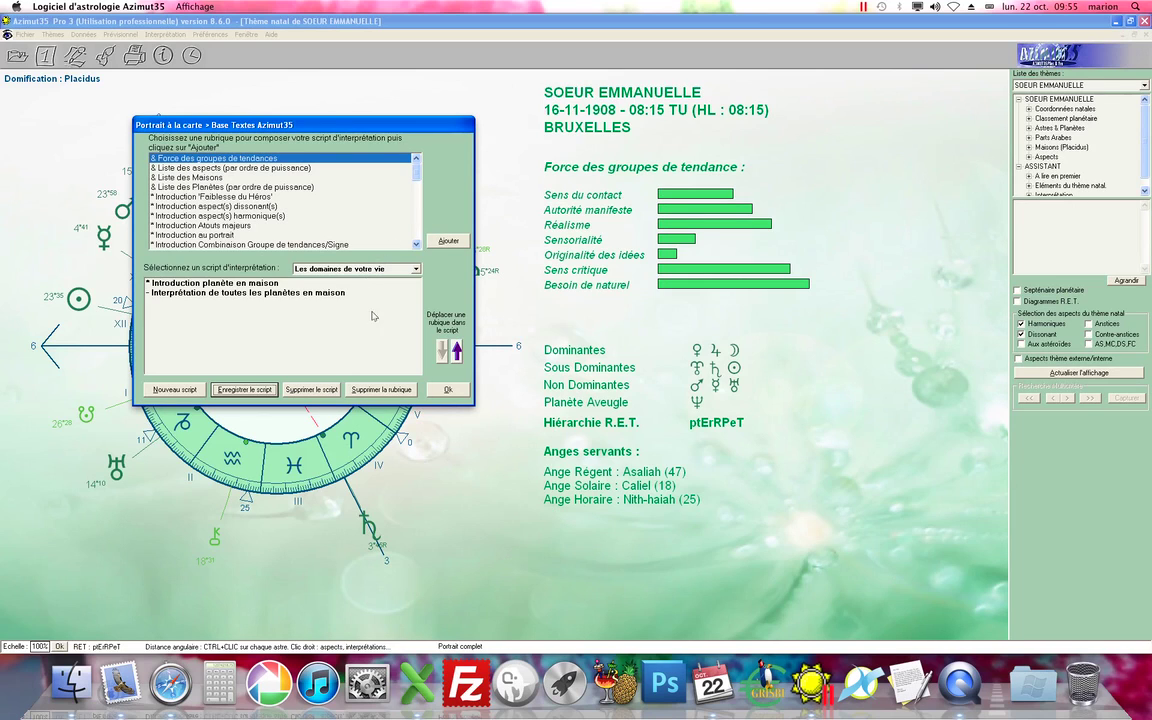
pyautogui.click(448, 390)
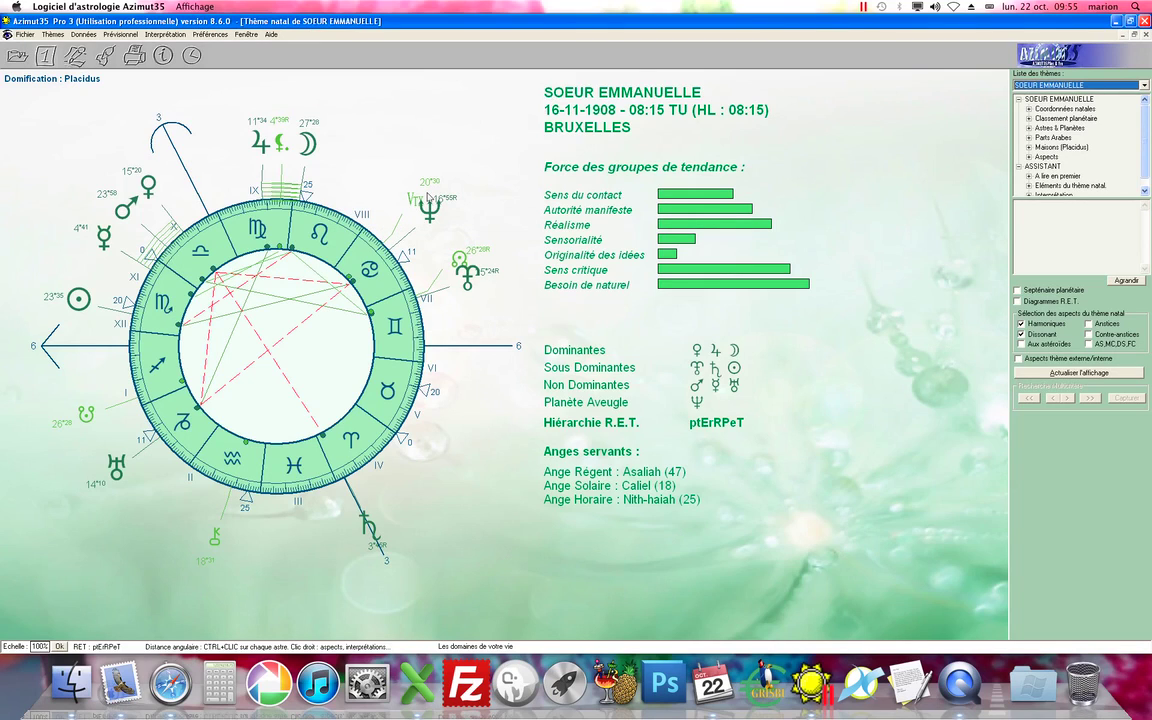
# Generate the natal chart's portrait with the "Les domaines de votre vie" script, output it as HTML and look through the study
pyautogui.click(177, 39)
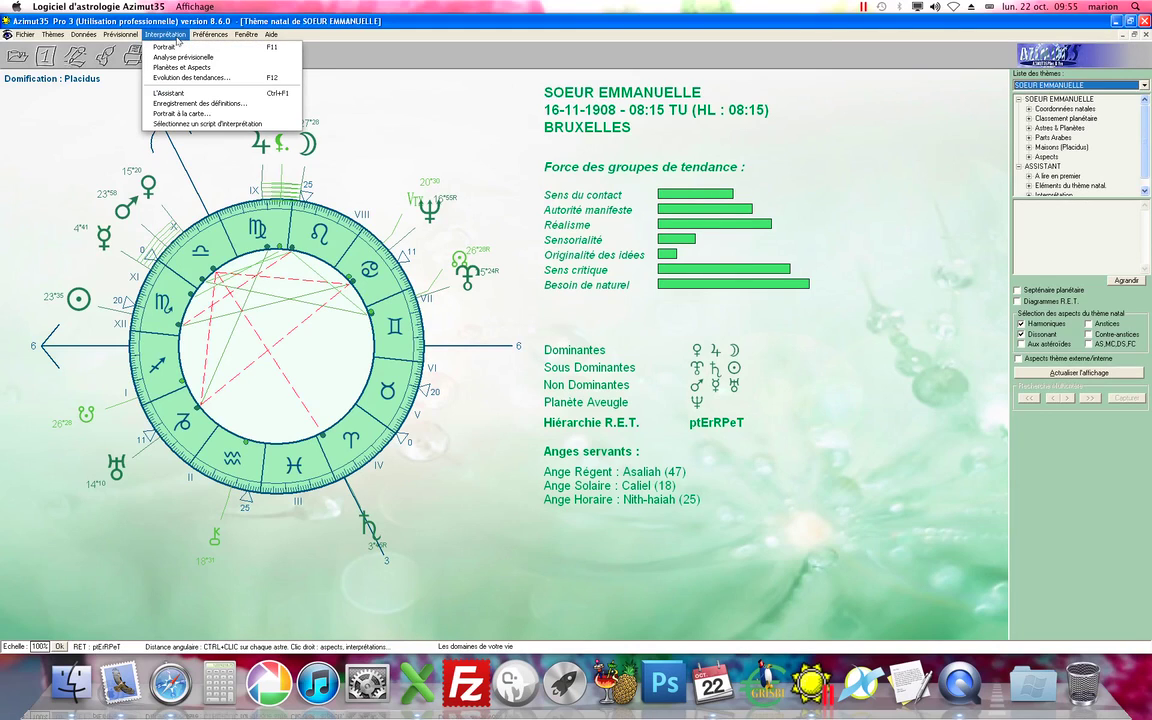
pyautogui.click(173, 45)
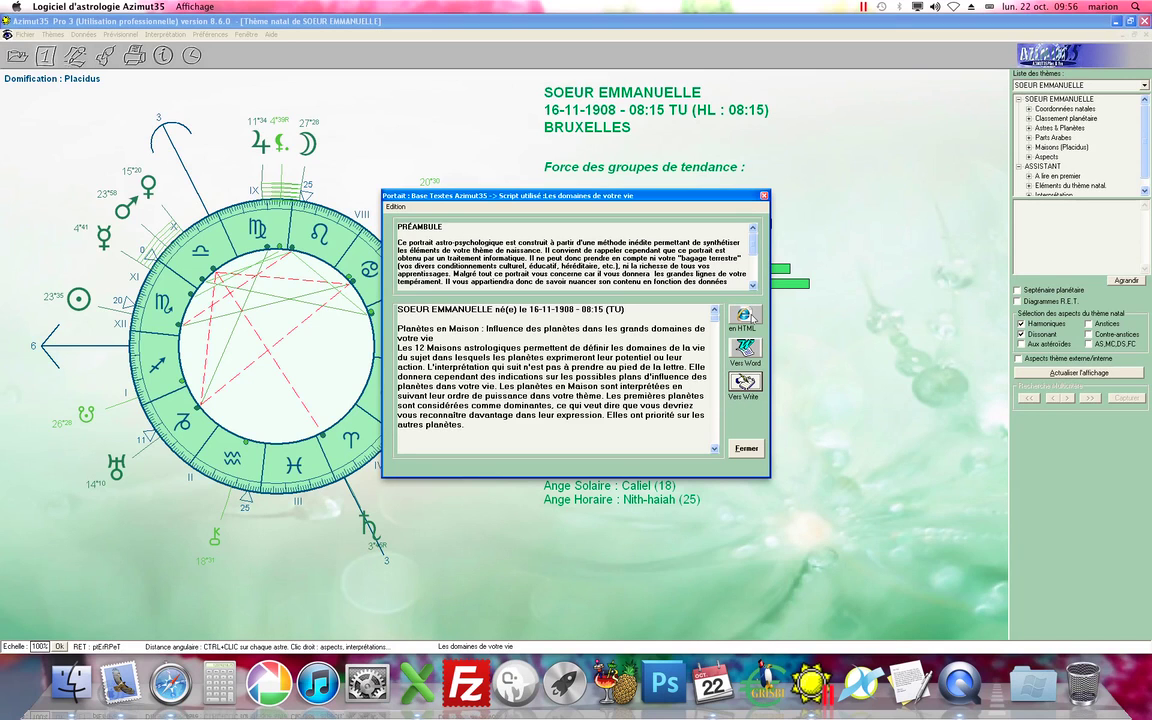
pyautogui.click(746, 315)
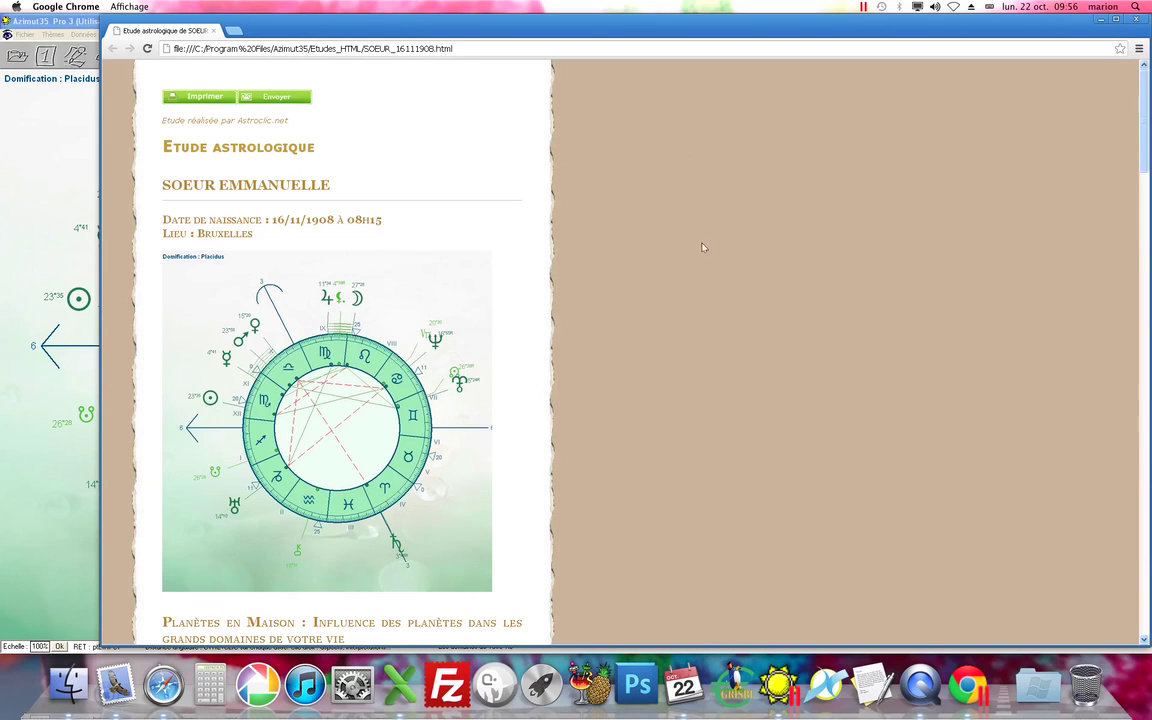
pyautogui.click(1147, 155)
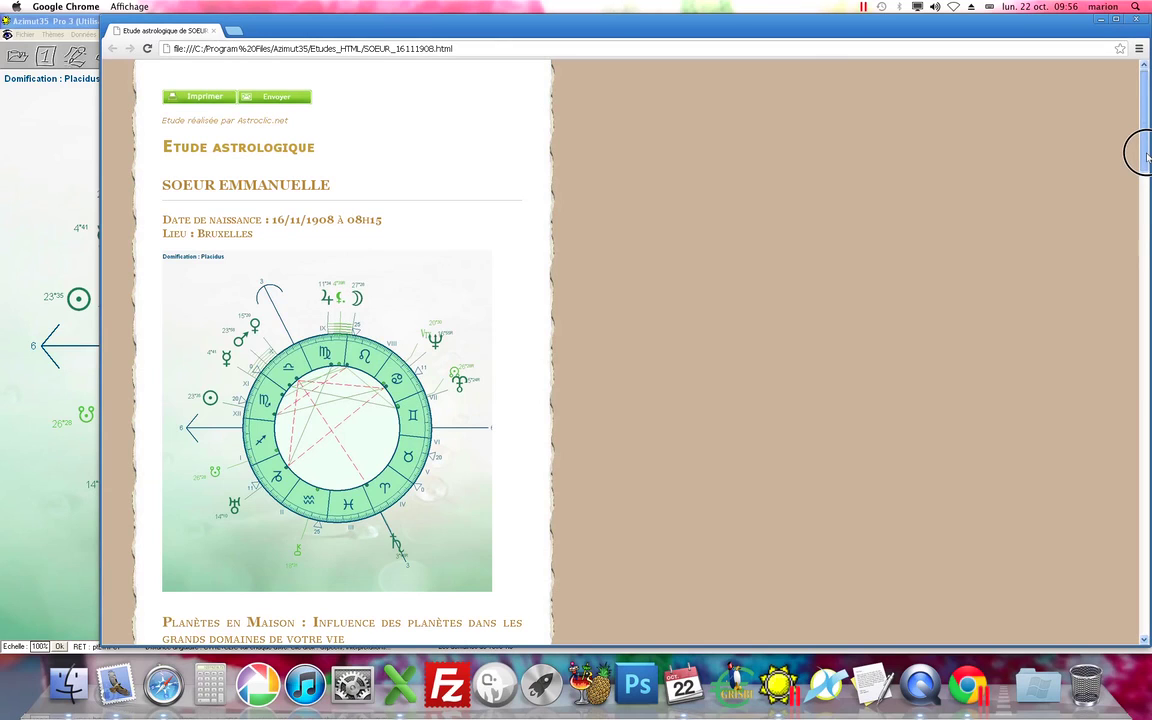
pyautogui.moveTo(1147, 155); pyautogui.dragTo(1145, 195)
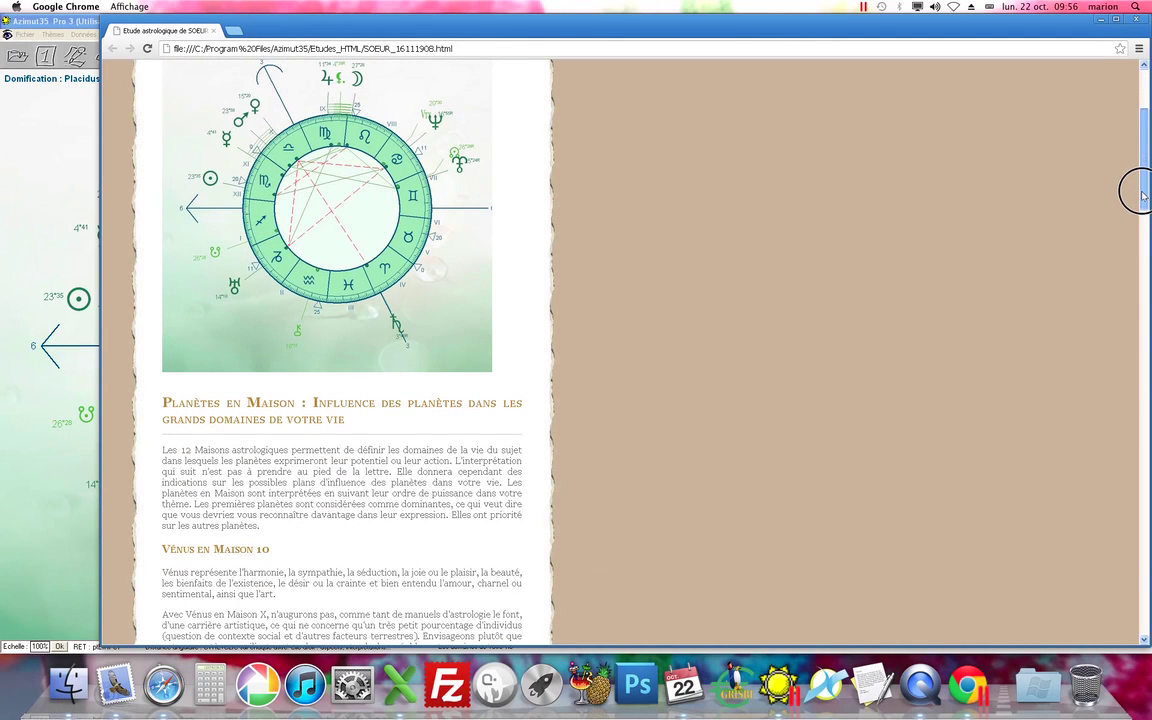
pyautogui.moveTo(1143, 195)
pyautogui.mouseDown()
pyautogui.moveTo(1146, 610)
pyautogui.moveTo(1134, 150)
pyautogui.moveTo(1143, 196)
pyautogui.mouseUp()
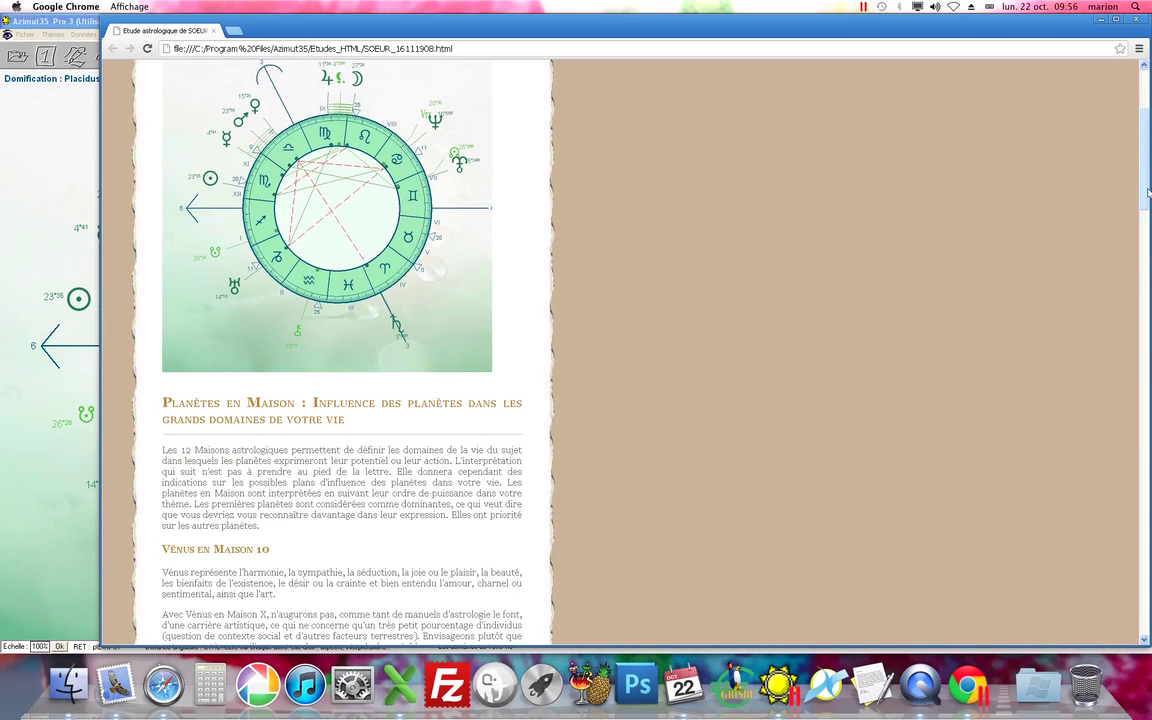
pyautogui.click(1147, 191)
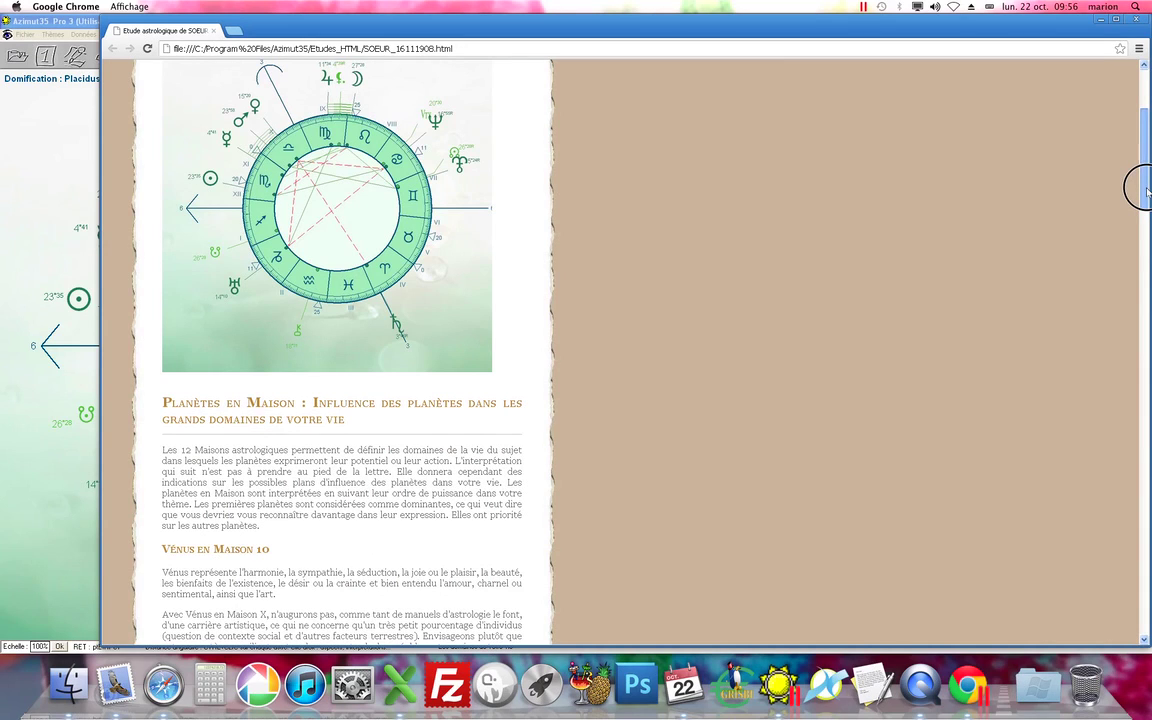